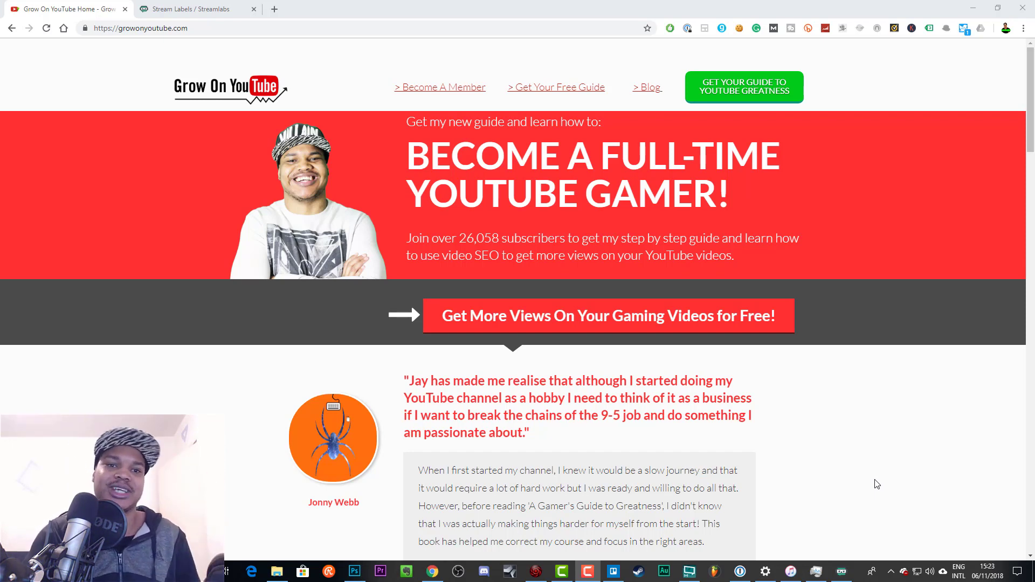
Nudge the 31372 subscriber count slightly up-left in the preview, then bring up Overlay JAY.psd in Photoshop.
{"action": "left_click", "coordinate": [689, 571]}
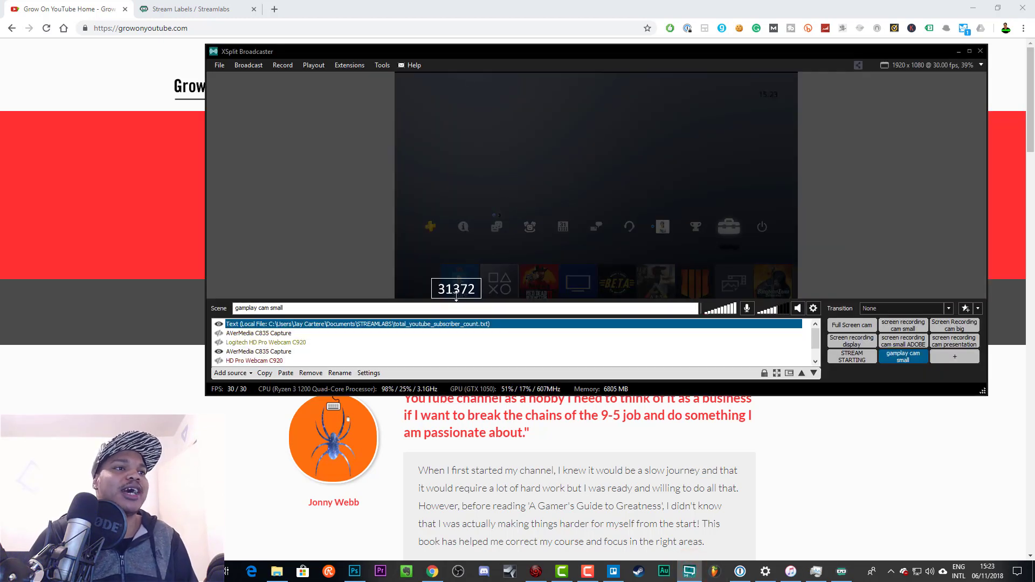
{"action": "mouse_move", "coordinate": [461, 289]}
{"action": "left_mouse_down"}
{"action": "mouse_move", "coordinate": [447, 276]}
{"action": "mouse_move", "coordinate": [463, 284]}
{"action": "left_mouse_up"}
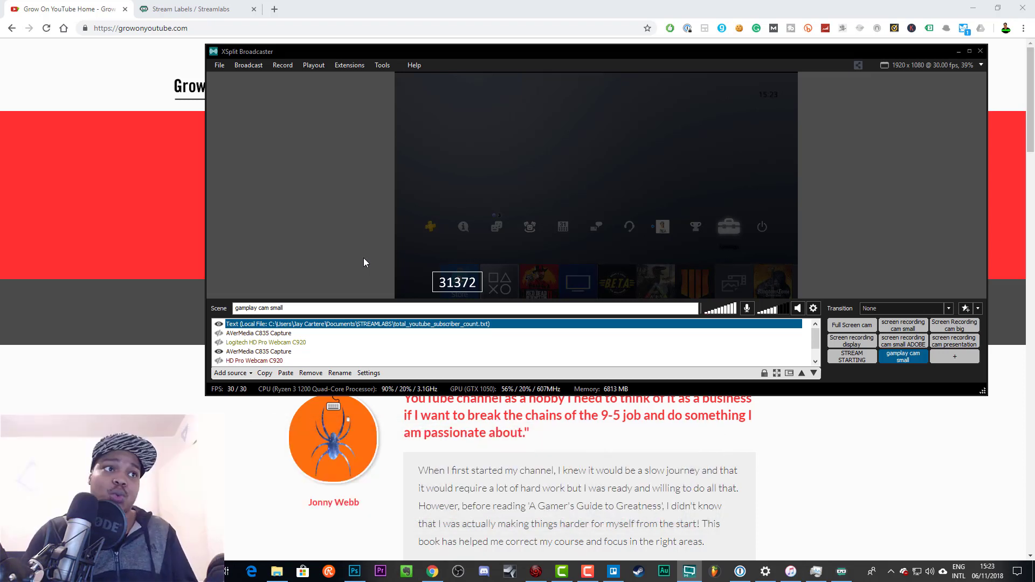
{"action": "left_click", "coordinate": [470, 285]}
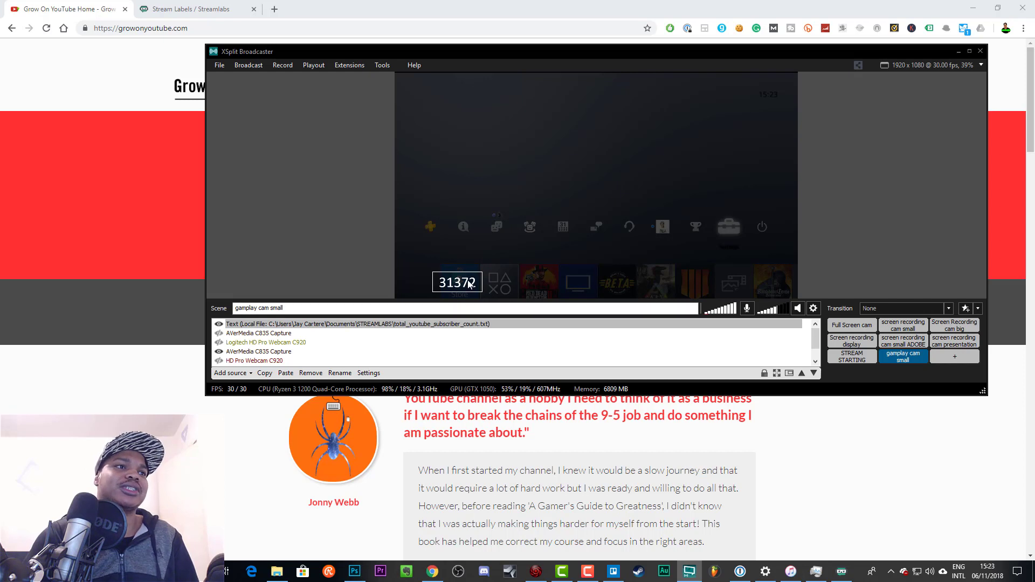
{"action": "left_click", "coordinate": [469, 284]}
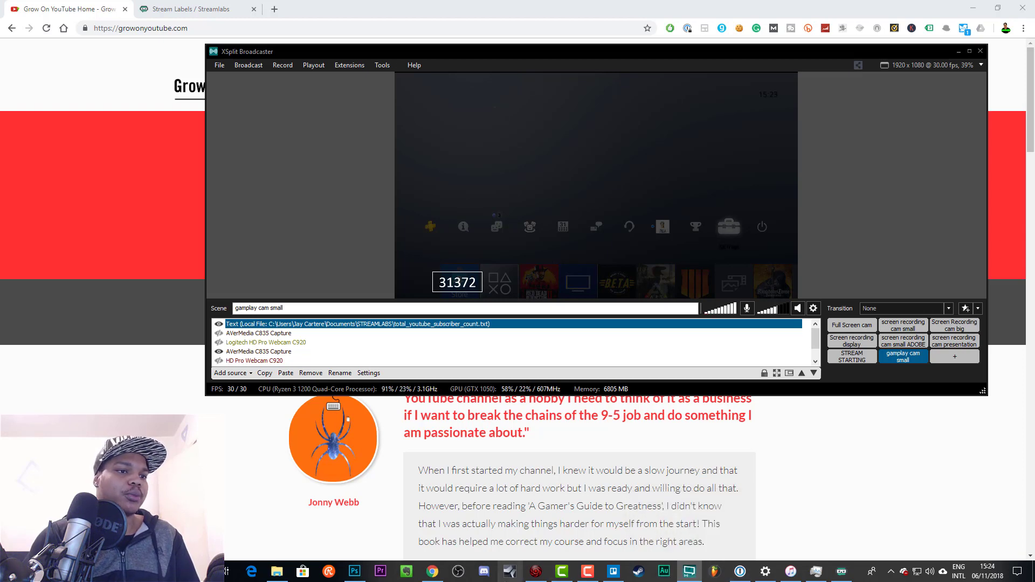
{"action": "left_click", "coordinate": [355, 577]}
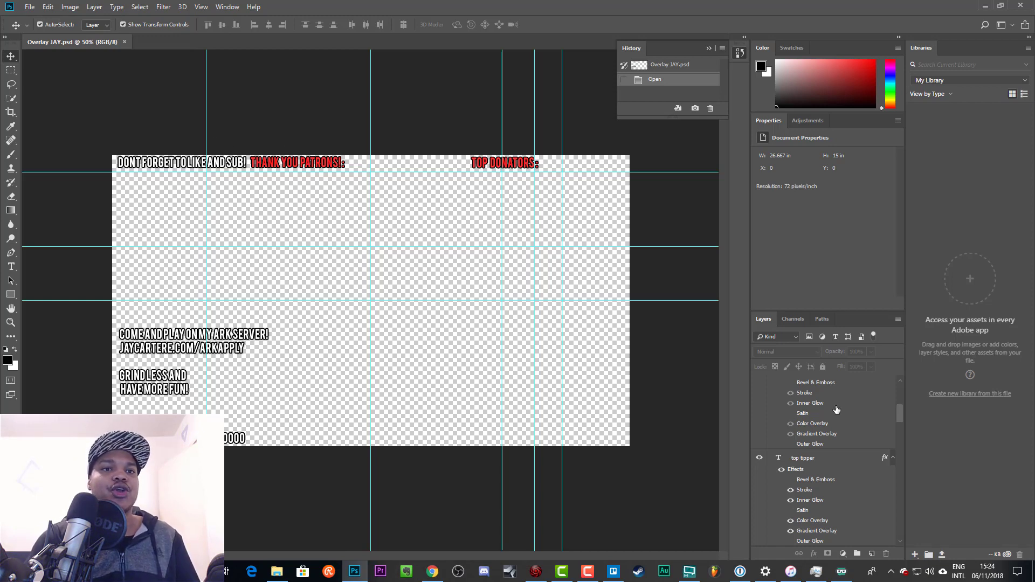
{"action": "scroll", "coordinate": [862, 423], "scroll_direction": "down", "scroll_amount": 3}
{"action": "left_click_drag", "start_coordinate": [900, 445], "coordinate": [898, 541]}
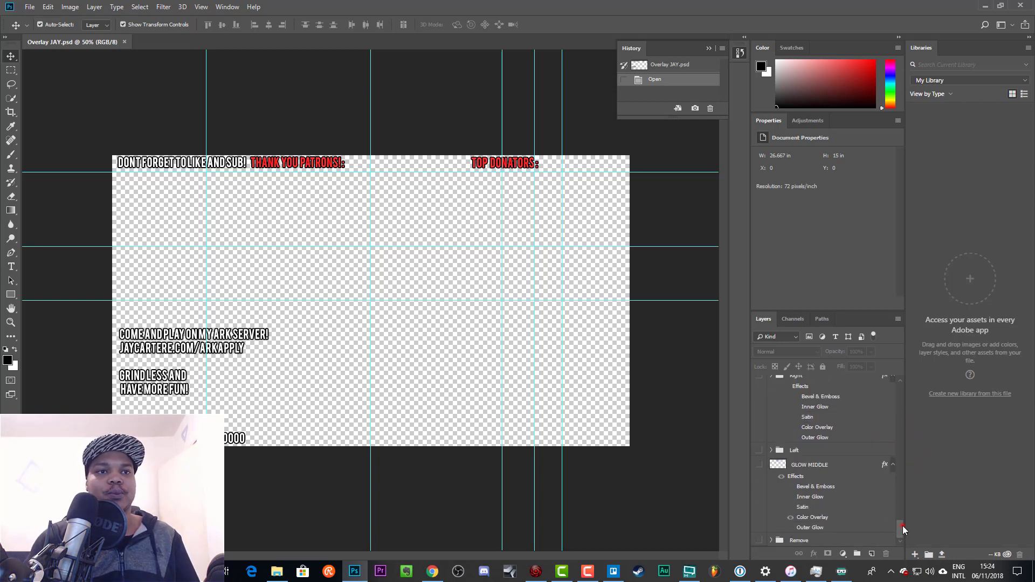
{"action": "mouse_move", "coordinate": [902, 525]}
{"action": "left_mouse_down"}
{"action": "mouse_move", "coordinate": [899, 493]}
{"action": "mouse_move", "coordinate": [903, 537]}
{"action": "left_mouse_up"}
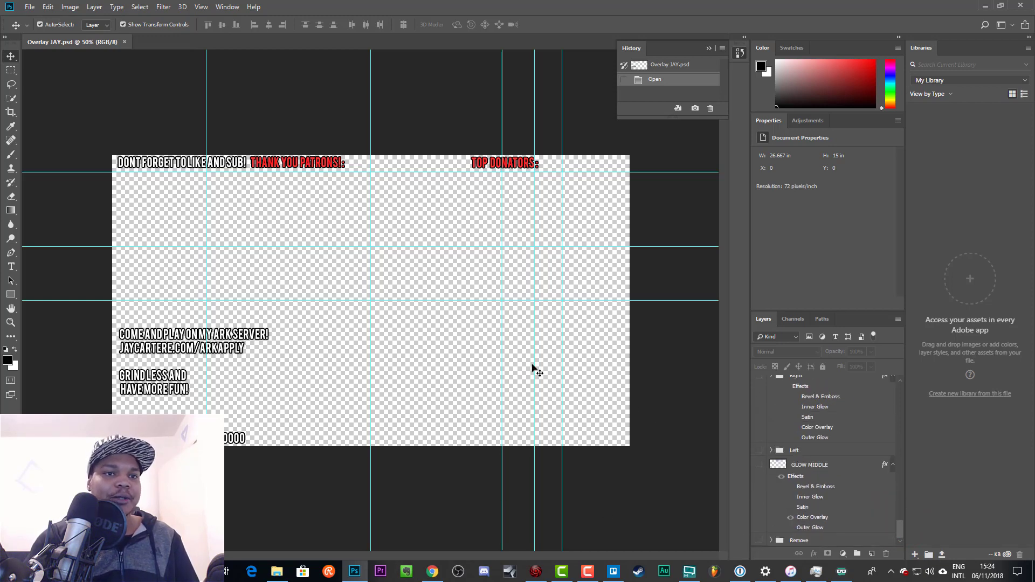
{"action": "scroll", "coordinate": [870, 501], "scroll_direction": "up", "scroll_amount": 6}
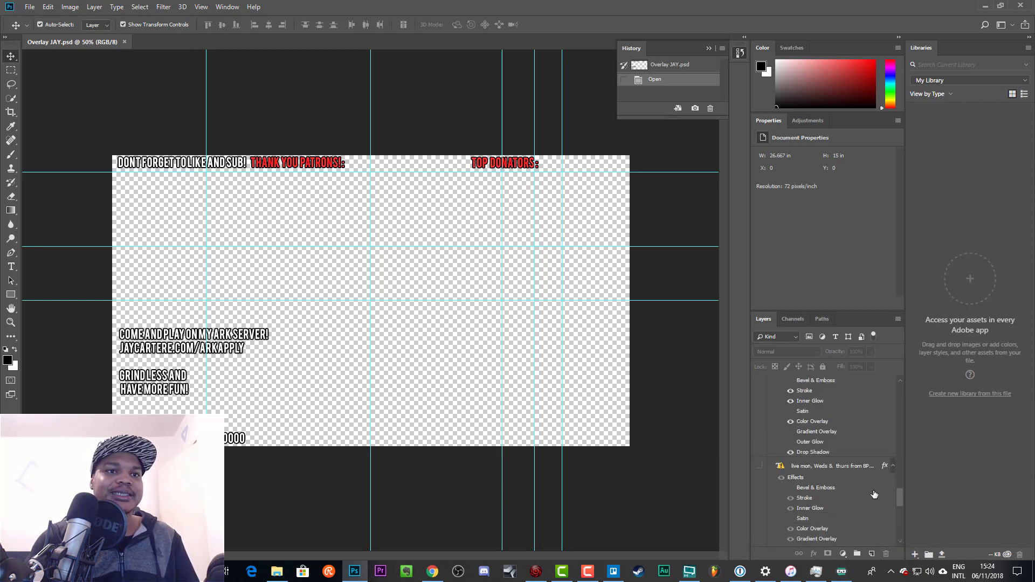
{"action": "scroll", "coordinate": [874, 494], "scroll_direction": "up", "scroll_amount": 5}
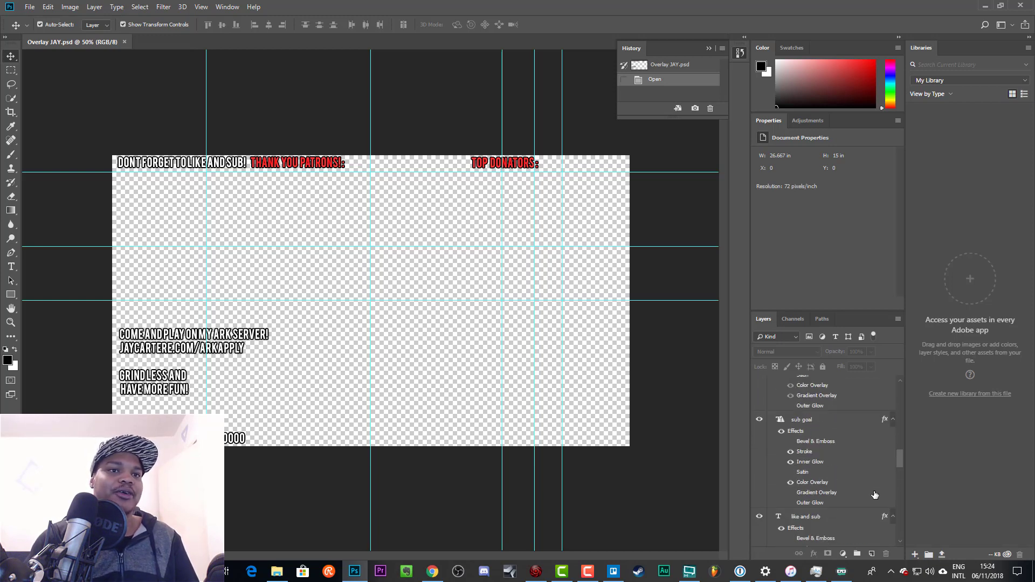
{"action": "left_click", "coordinate": [761, 421]}
{"action": "left_click", "coordinate": [761, 420]}
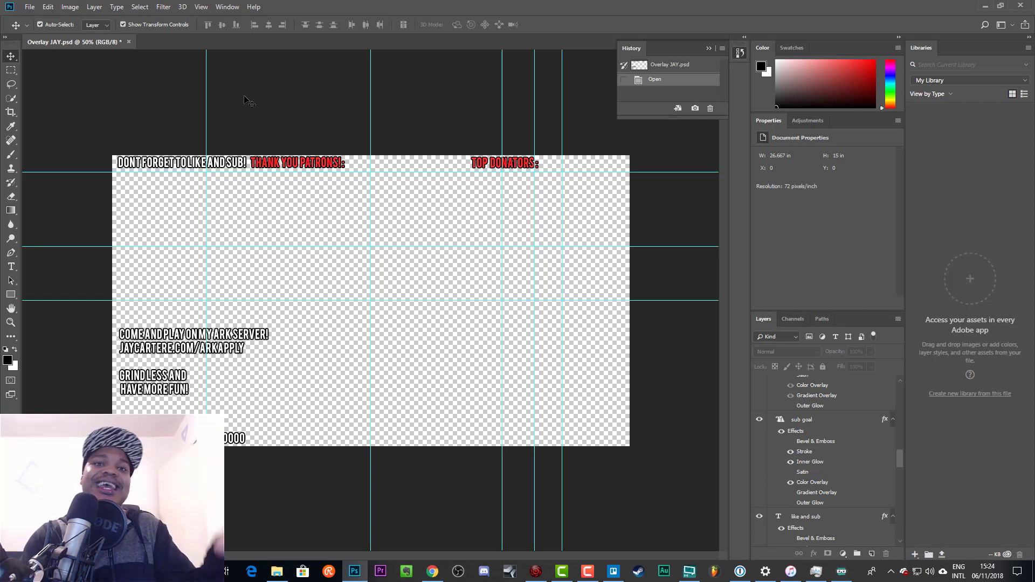
{"action": "left_click", "coordinate": [30, 7]}
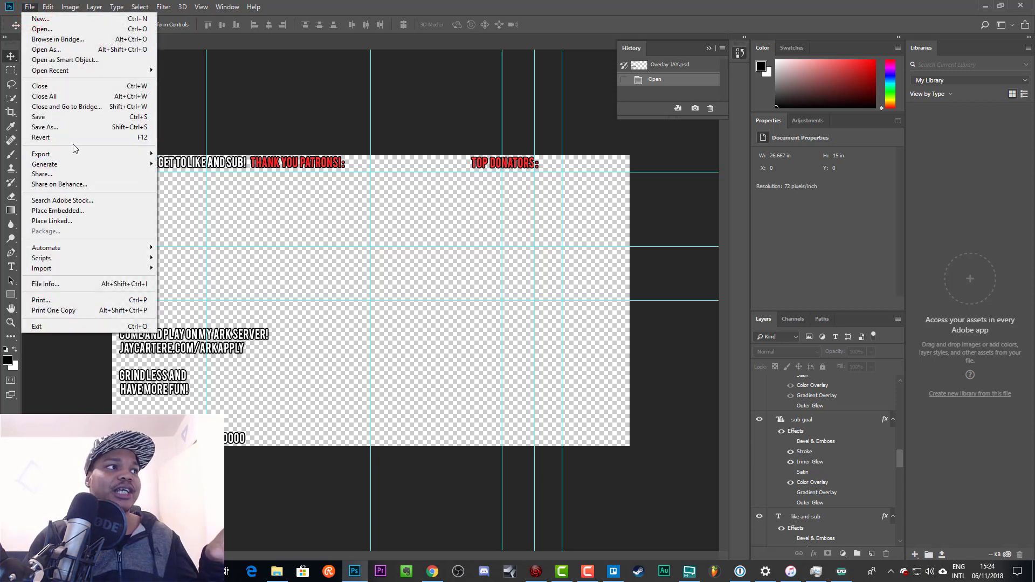
{"action": "left_click", "coordinate": [81, 128]}
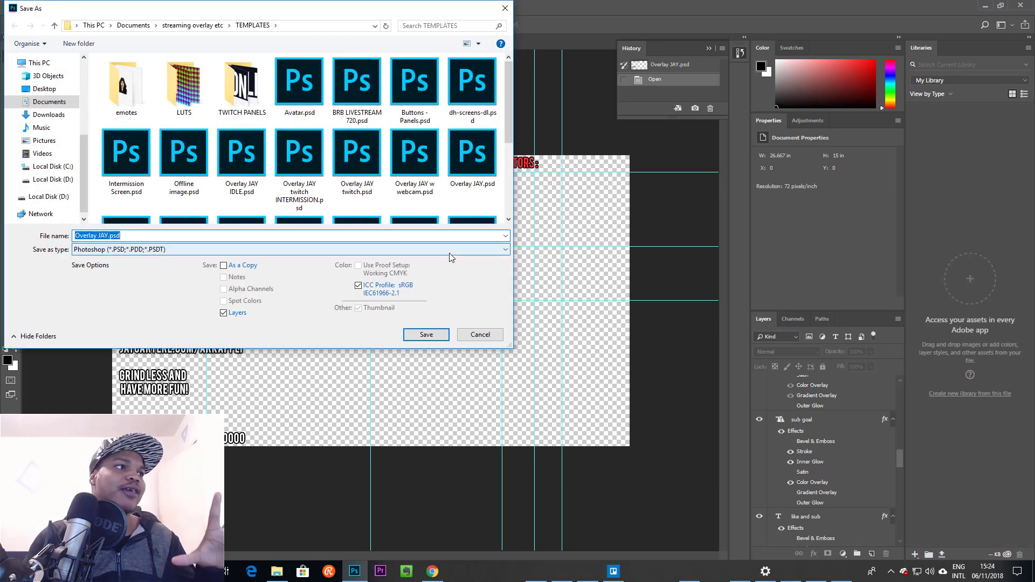
{"action": "left_click", "coordinate": [455, 249]}
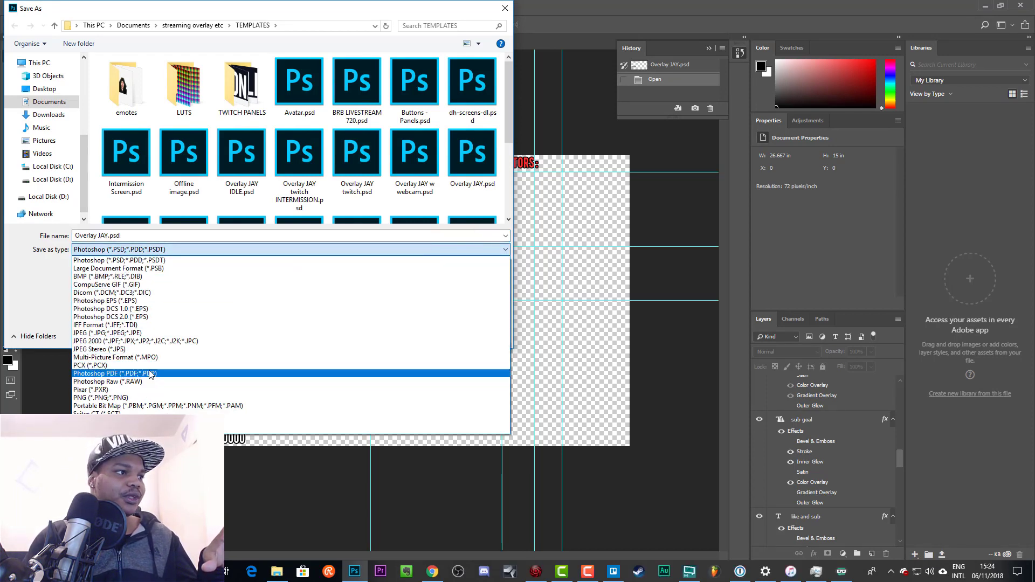
{"action": "left_click", "coordinate": [142, 398]}
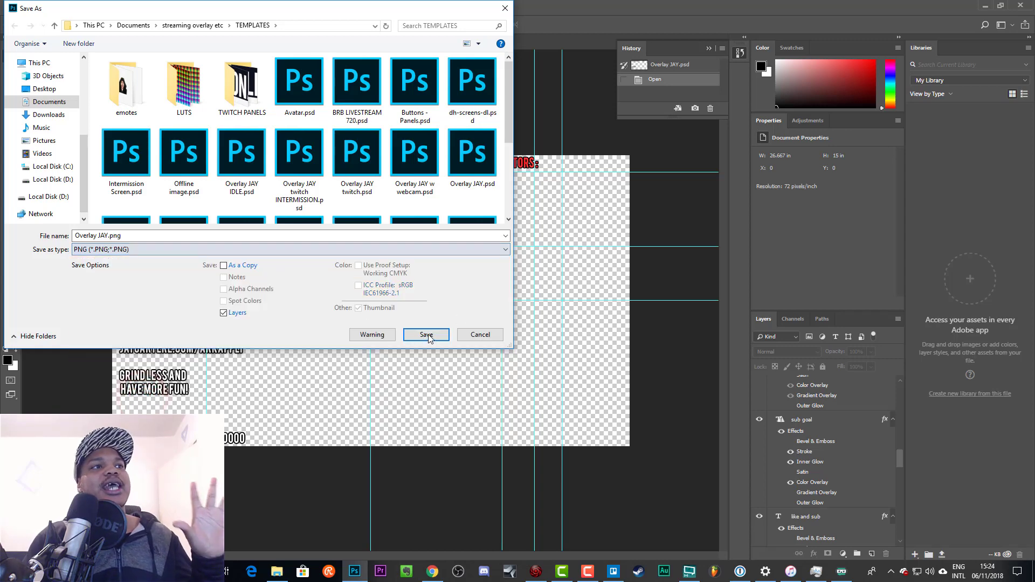
{"action": "left_click", "coordinate": [475, 335]}
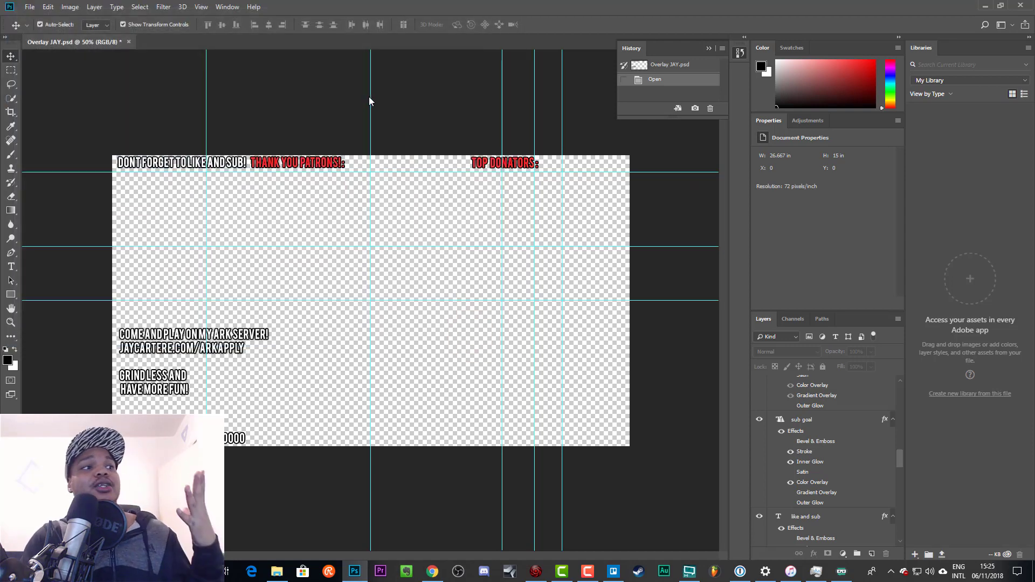
Add 2017 ark overlay.png from Documents > streaming overlay etc > TEMPLATES as a media file source.
{"action": "left_click", "coordinate": [984, 6]}
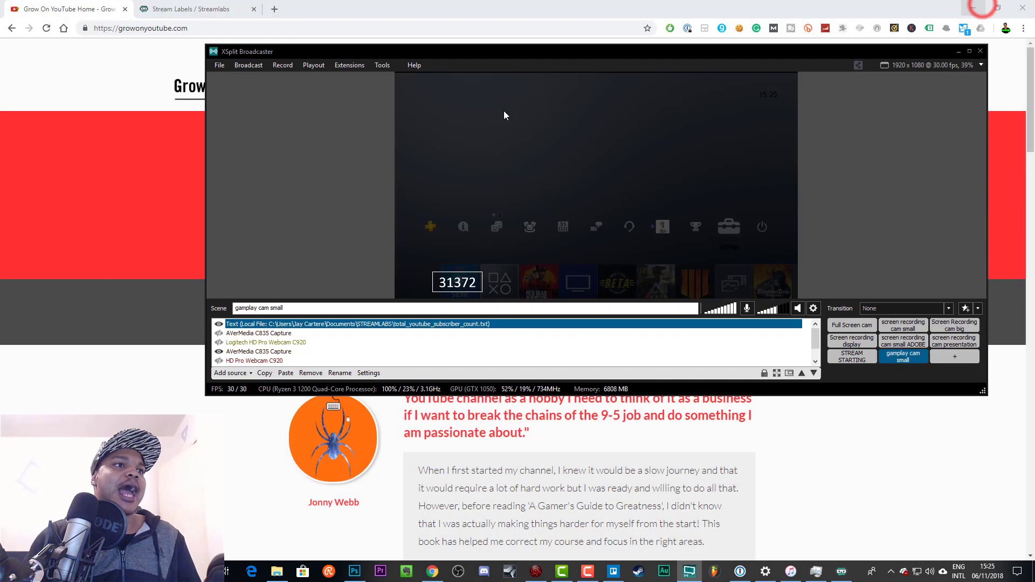
{"action": "left_click", "coordinate": [240, 374]}
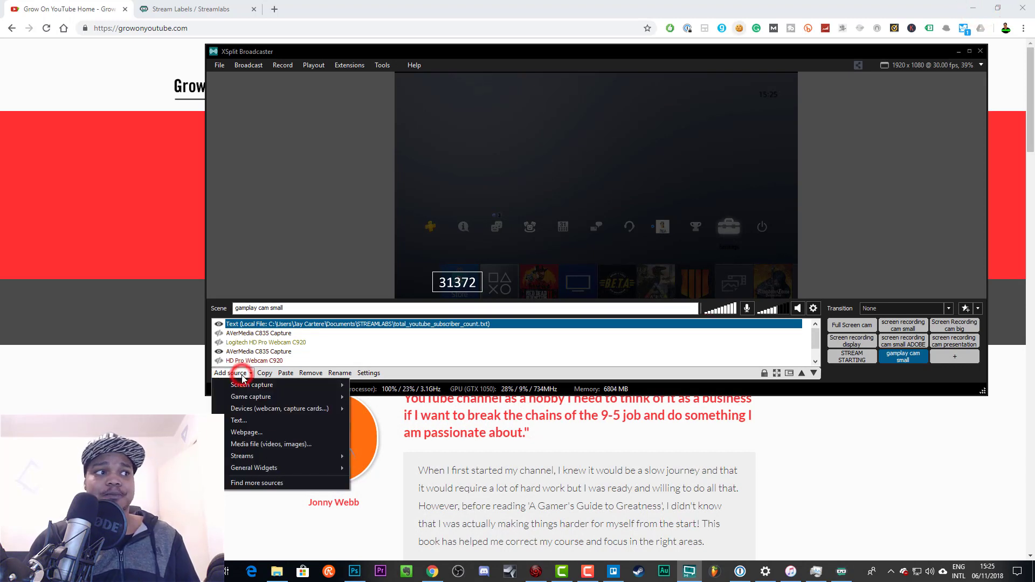
{"action": "left_click", "coordinate": [266, 448]}
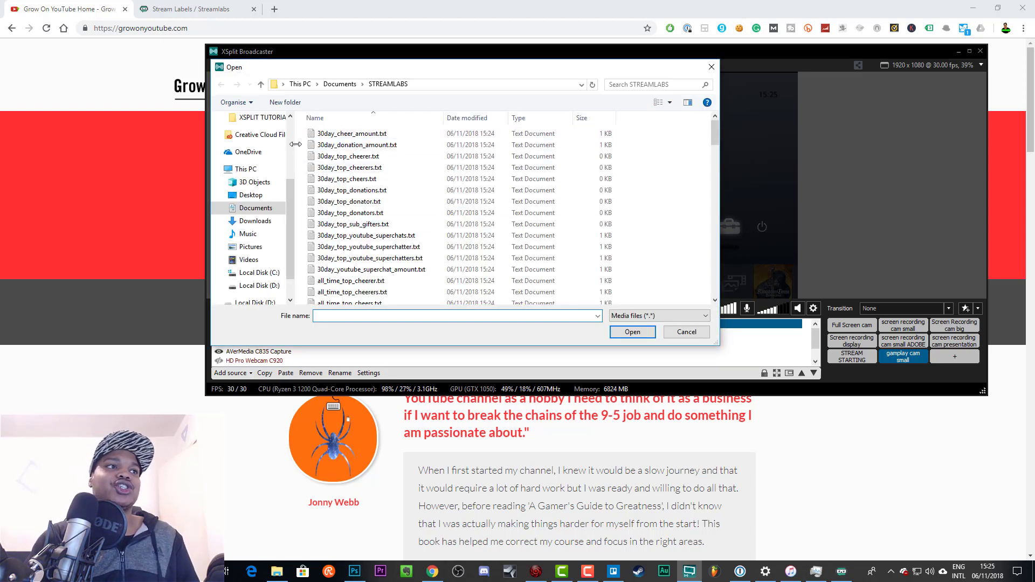
{"action": "left_click", "coordinate": [254, 209]}
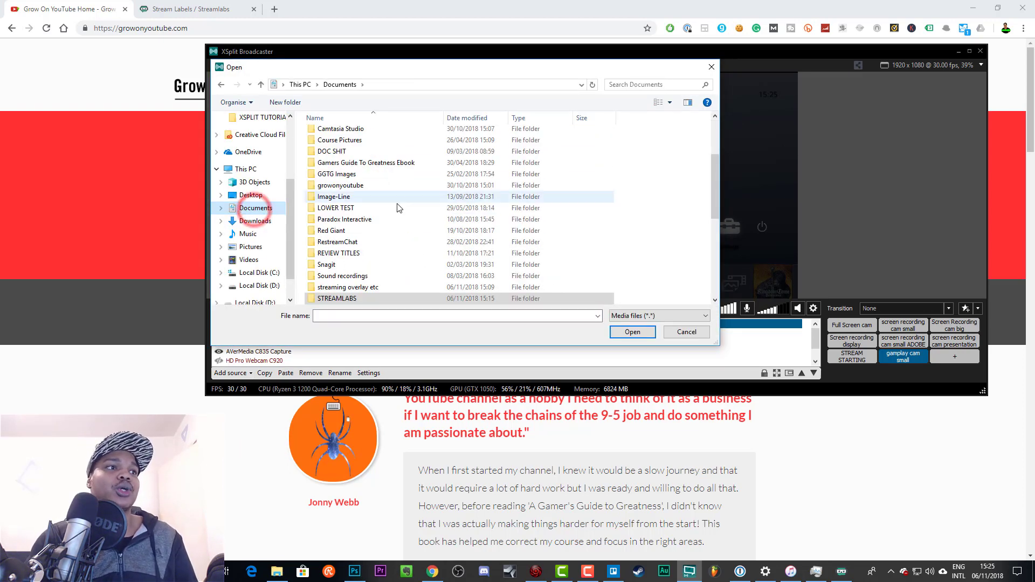
{"action": "left_click", "coordinate": [347, 288]}
{"action": "double_click", "coordinate": [347, 287]}
{"action": "double_click", "coordinate": [355, 130]}
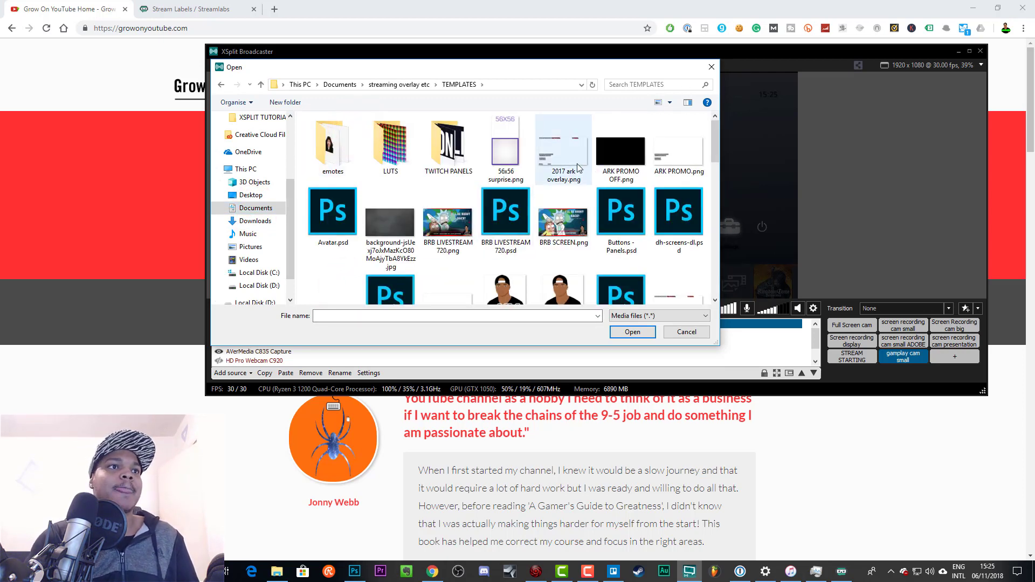
{"action": "left_click", "coordinate": [564, 151]}
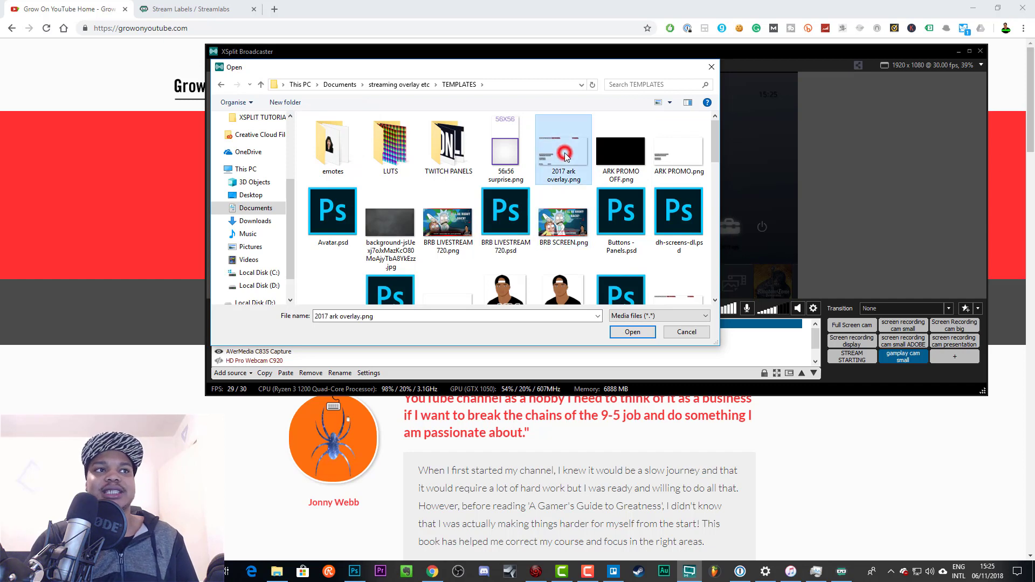
{"action": "left_click", "coordinate": [633, 335]}
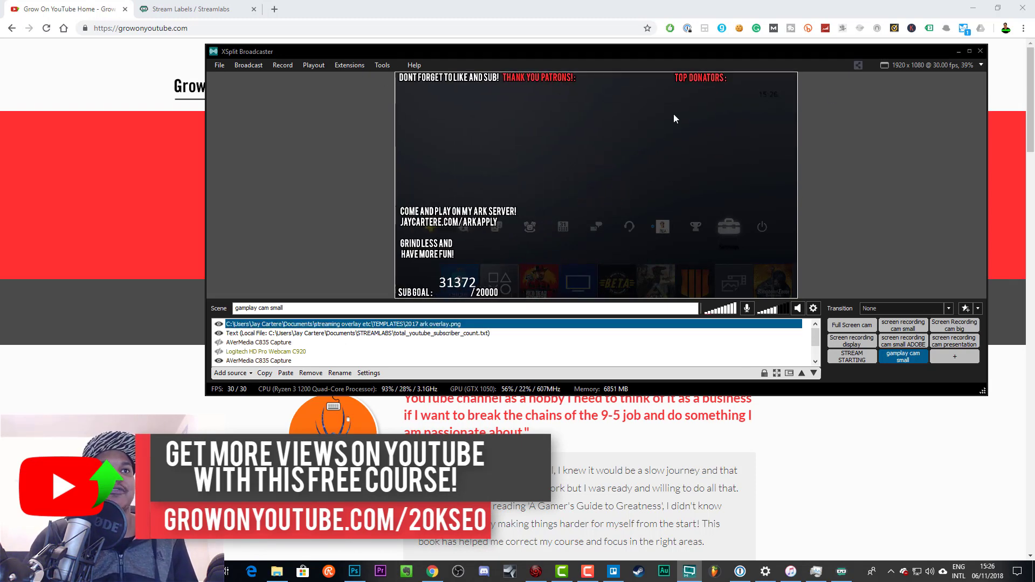
Move the ark overlay source below the subscriber count text layer.
{"action": "left_click", "coordinate": [437, 286]}
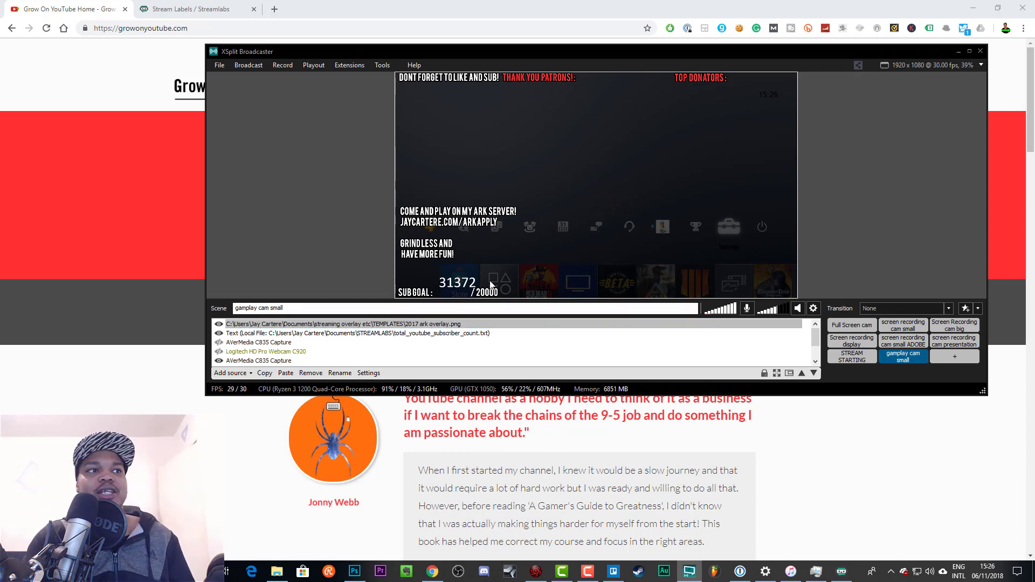
{"action": "left_click", "coordinate": [768, 171]}
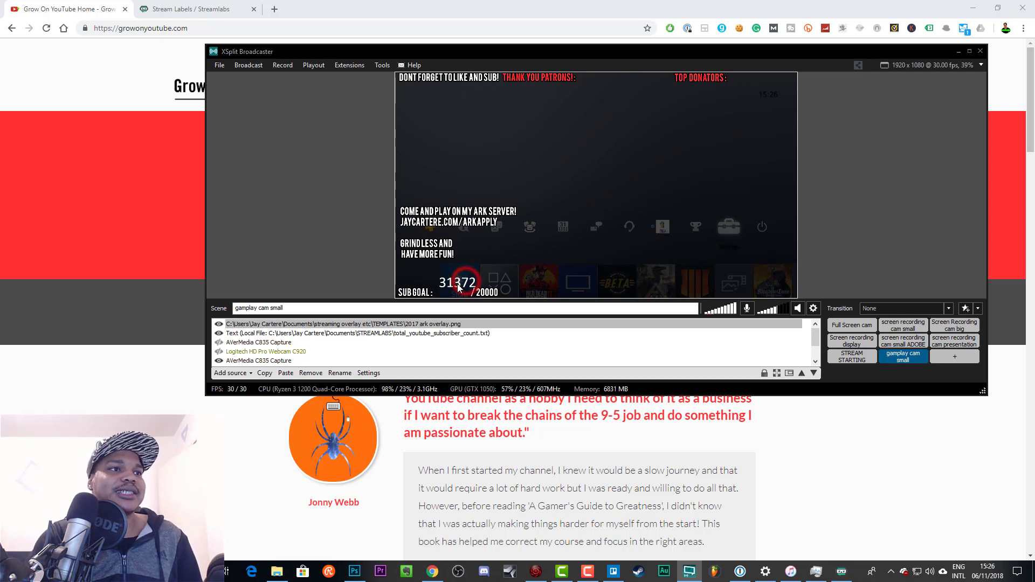
{"action": "left_click", "coordinate": [377, 325]}
{"action": "left_click_drag", "start_coordinate": [377, 325], "coordinate": [372, 334]}
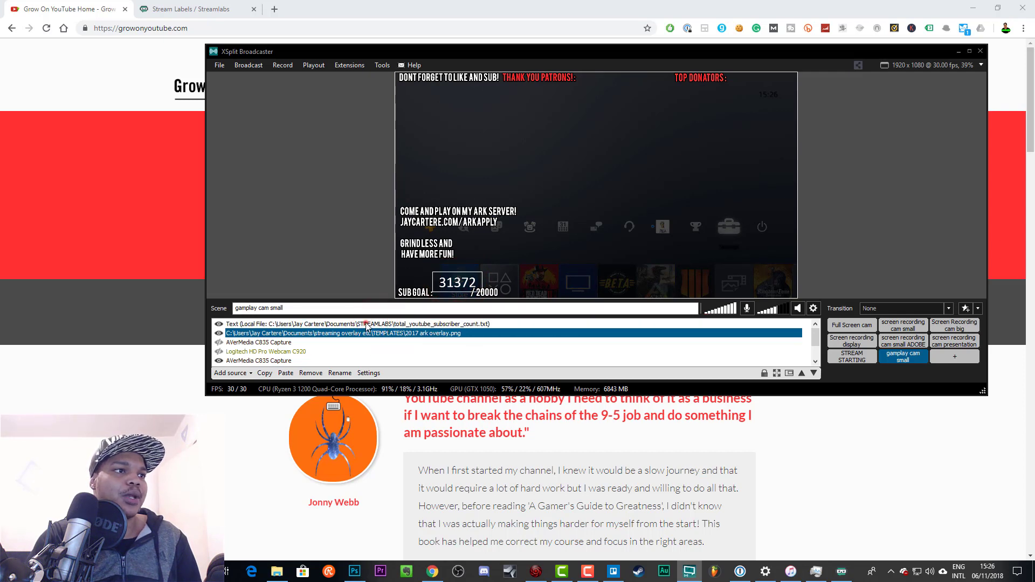
Shrink the 31372 count to sit in the SUB GOAL slot before /20000.
{"action": "left_click", "coordinate": [300, 324]}
{"action": "left_click_drag", "start_coordinate": [482, 272], "coordinate": [458, 295]}
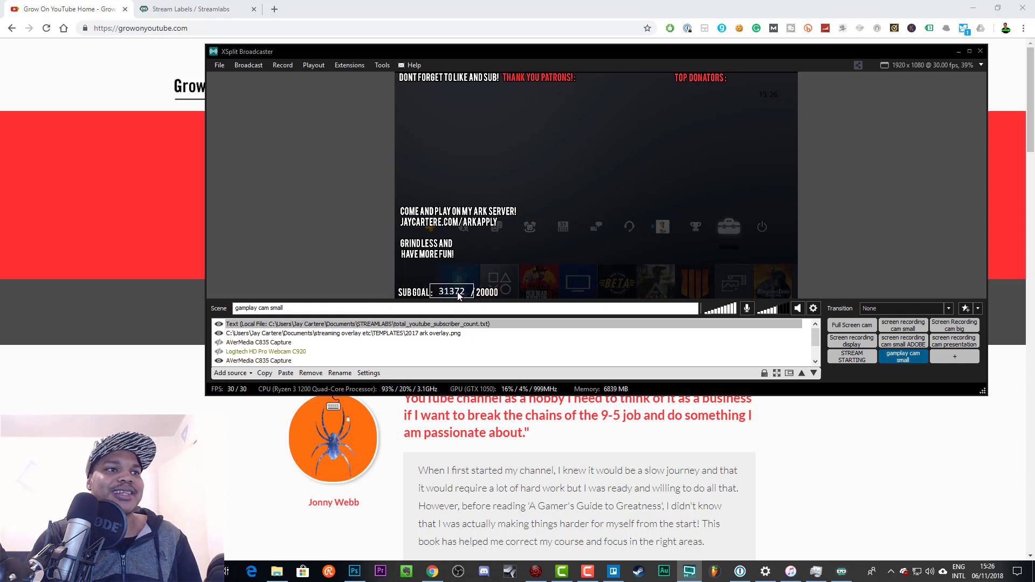
{"action": "left_click", "coordinate": [500, 292]}
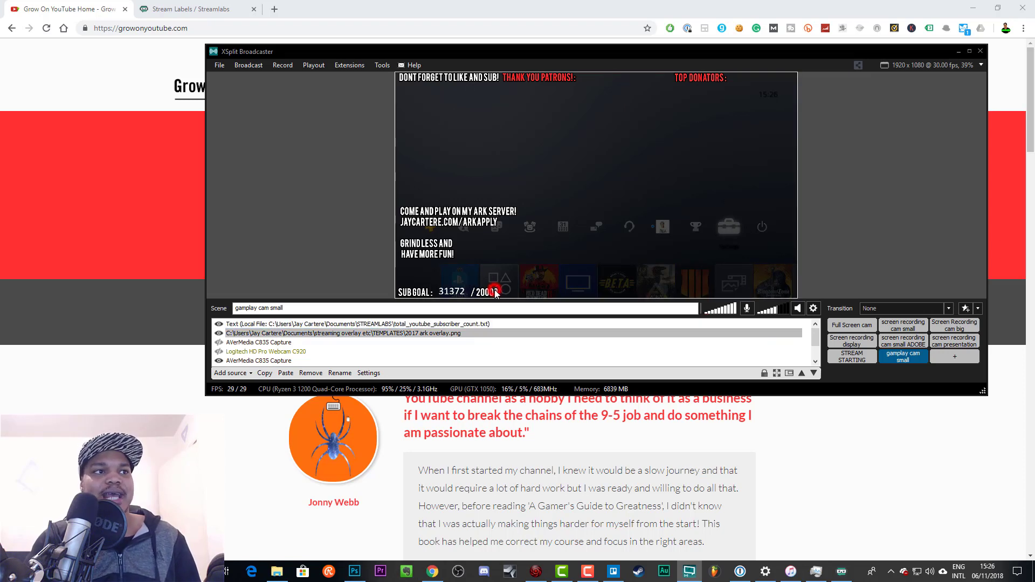
{"action": "left_click", "coordinate": [455, 291]}
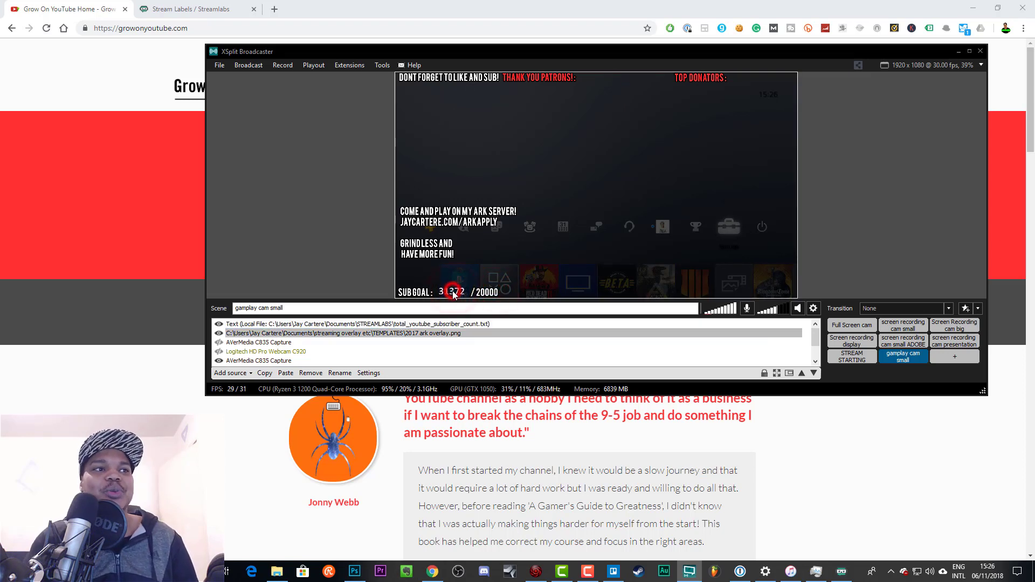
{"action": "left_click", "coordinate": [457, 292]}
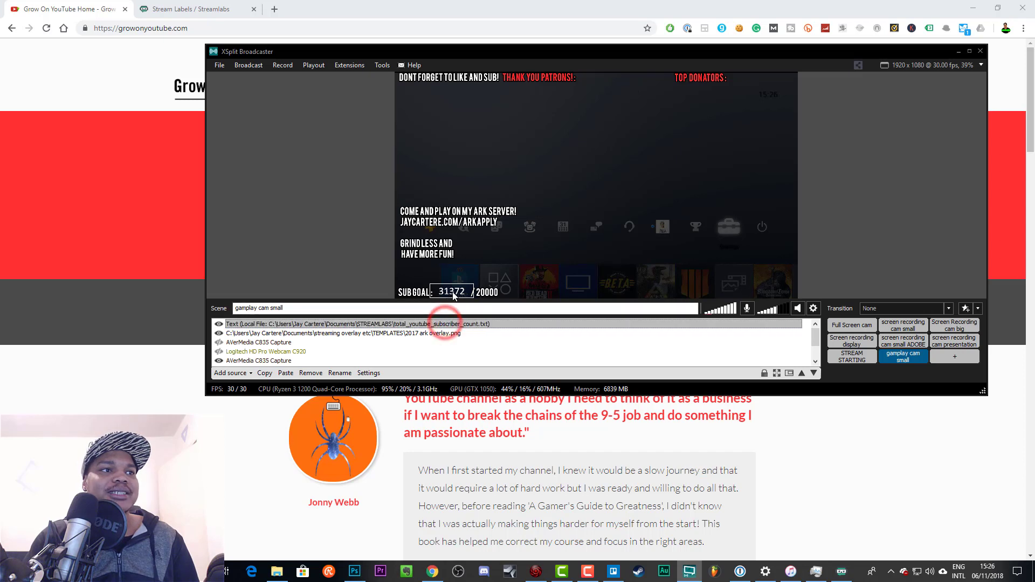
{"action": "left_click", "coordinate": [345, 324]}
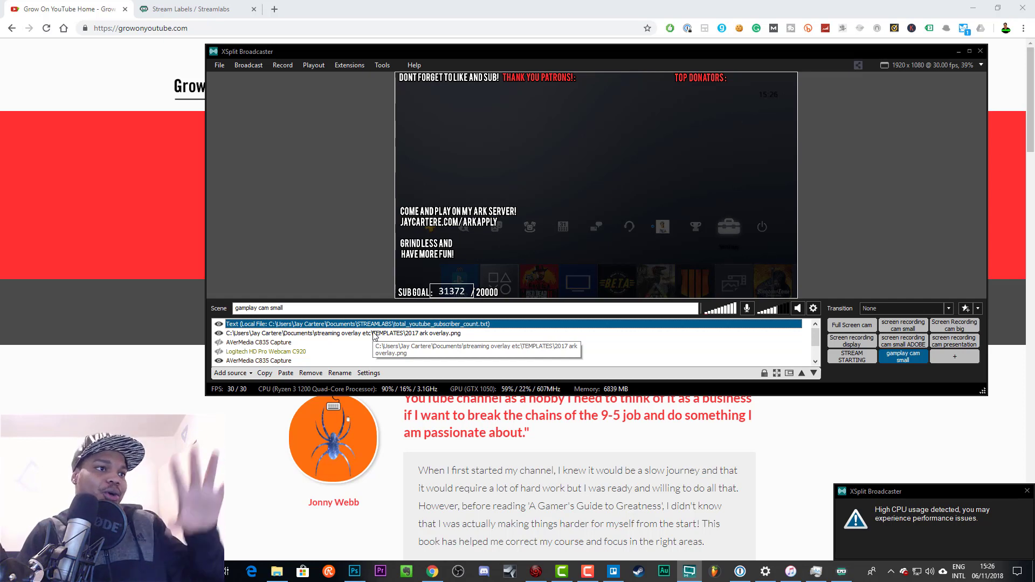
Drag the overlay.png source row below the AVerMedia C835 Capture row in the source list.
{"action": "left_click", "coordinate": [458, 335]}
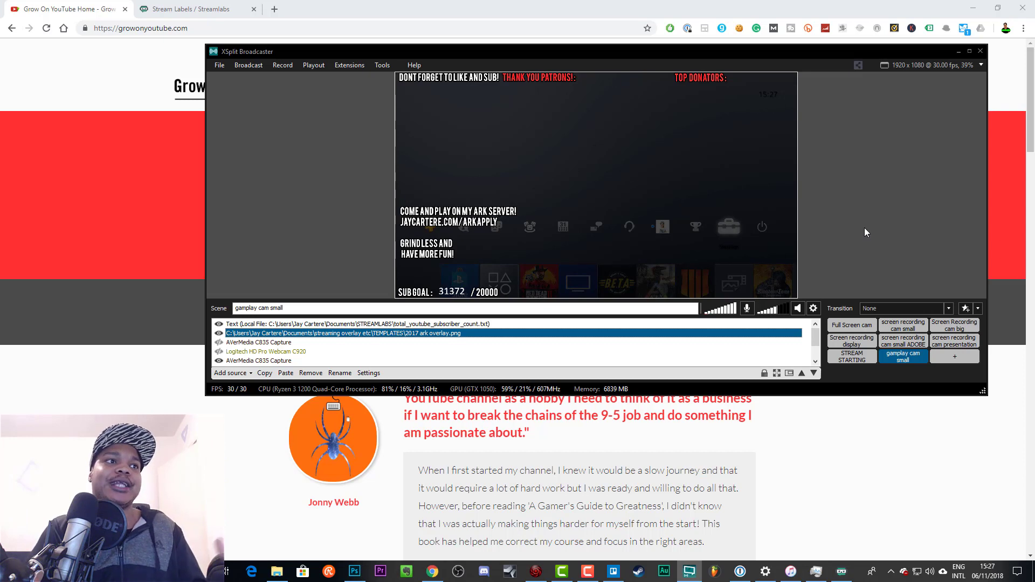
{"action": "left_click", "coordinate": [464, 237]}
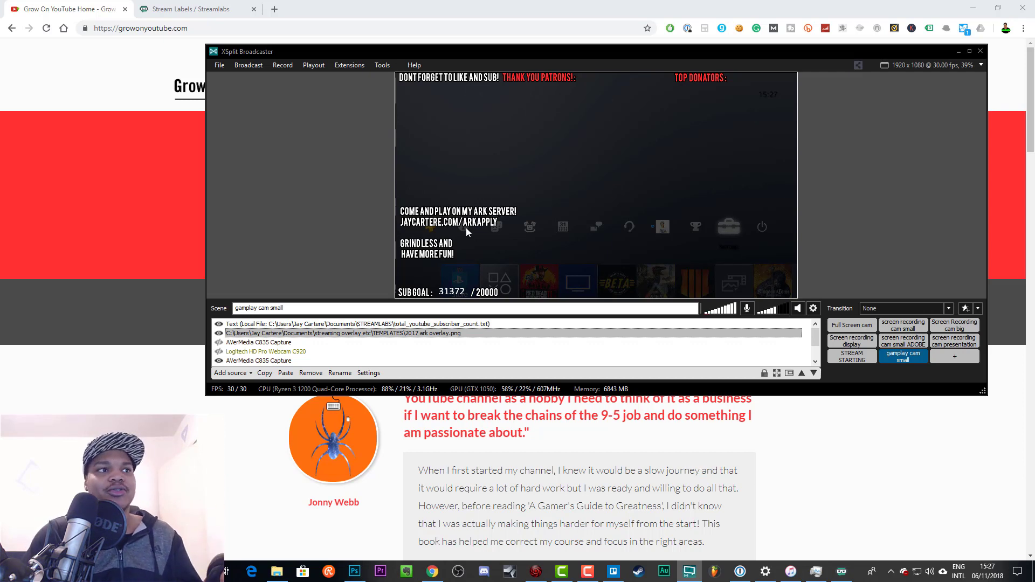
{"action": "left_click", "coordinate": [312, 333]}
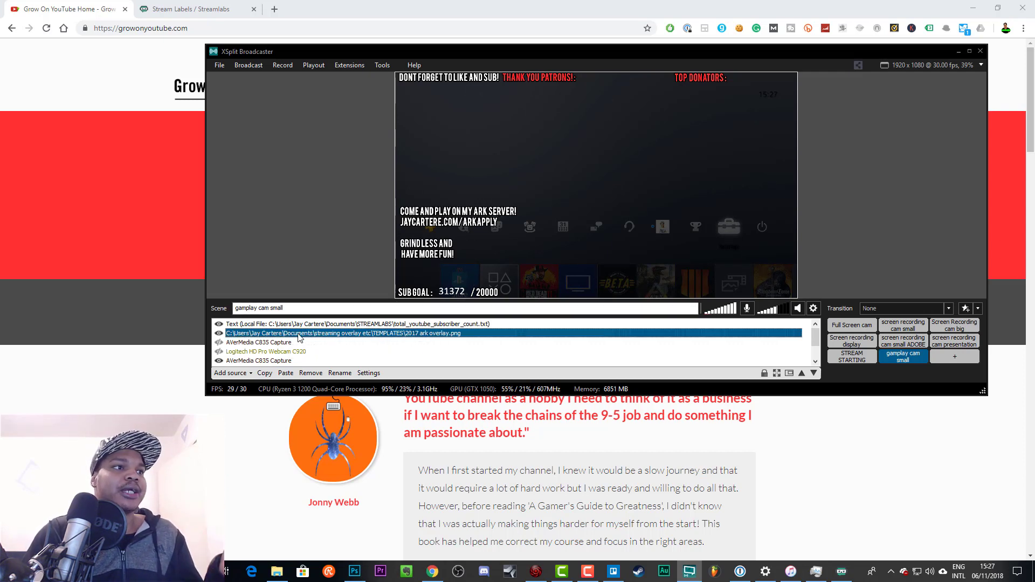
{"action": "left_click_drag", "start_coordinate": [302, 336], "coordinate": [370, 350]}
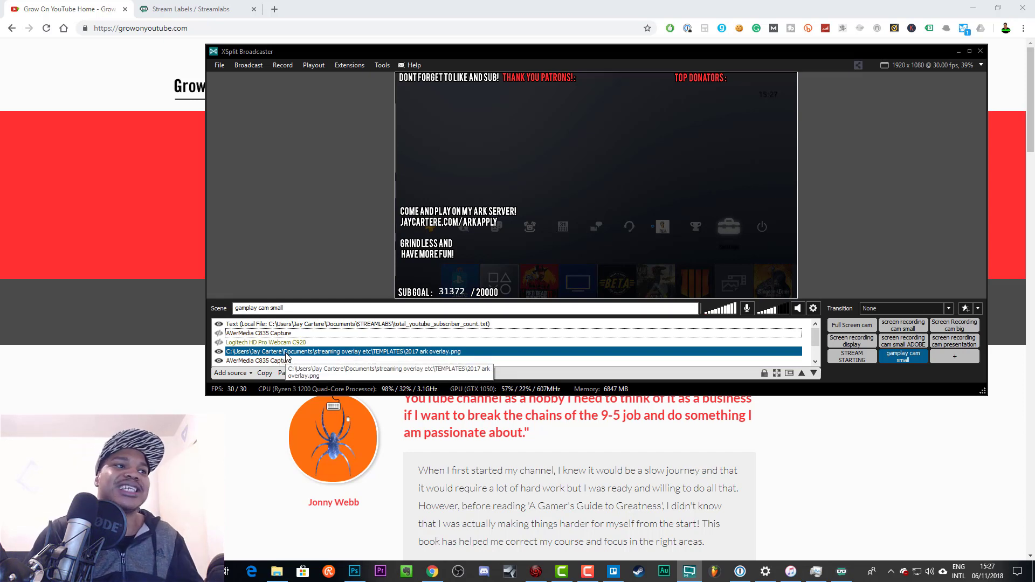
{"action": "left_click_drag", "start_coordinate": [287, 354], "coordinate": [290, 361]}
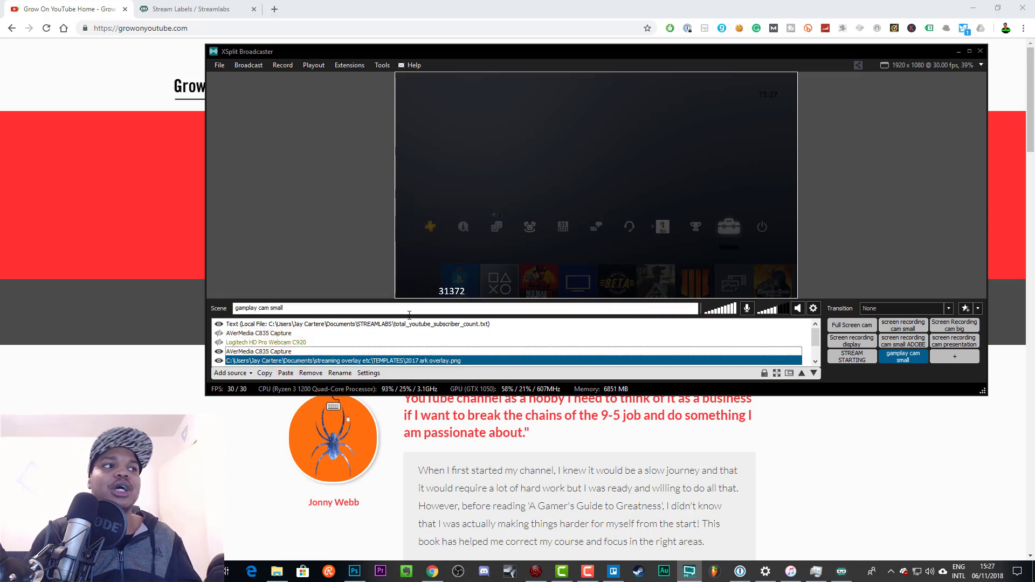
Drag the overlay.png row back above the AVerMedia C835 Capture row.
{"action": "left_click_drag", "start_coordinate": [310, 361], "coordinate": [308, 351]}
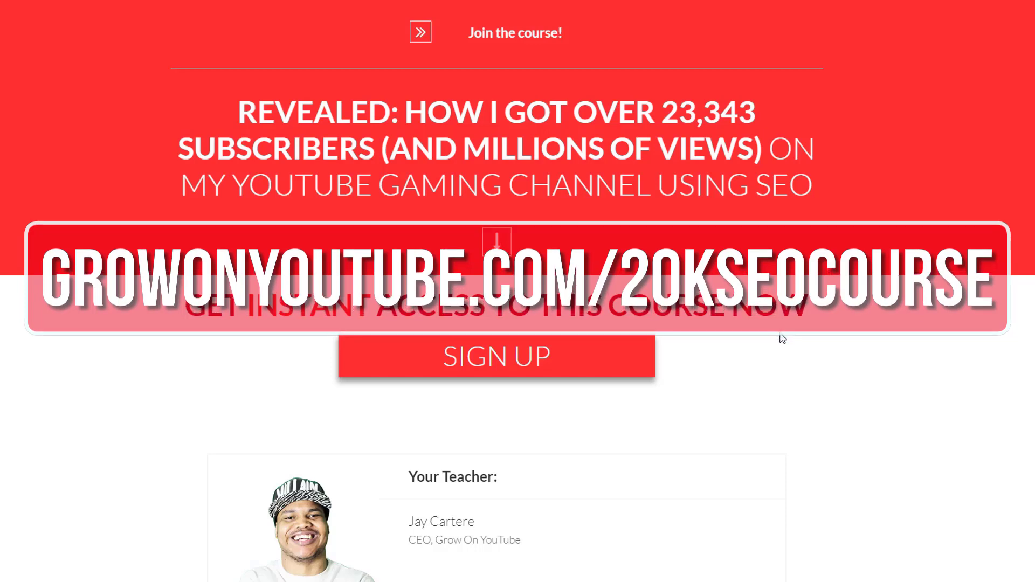
{"action": "scroll", "coordinate": [779, 337], "scroll_direction": "down", "scroll_amount": 8}
{"action": "scroll", "coordinate": [774, 309], "scroll_direction": "down", "scroll_amount": 1}
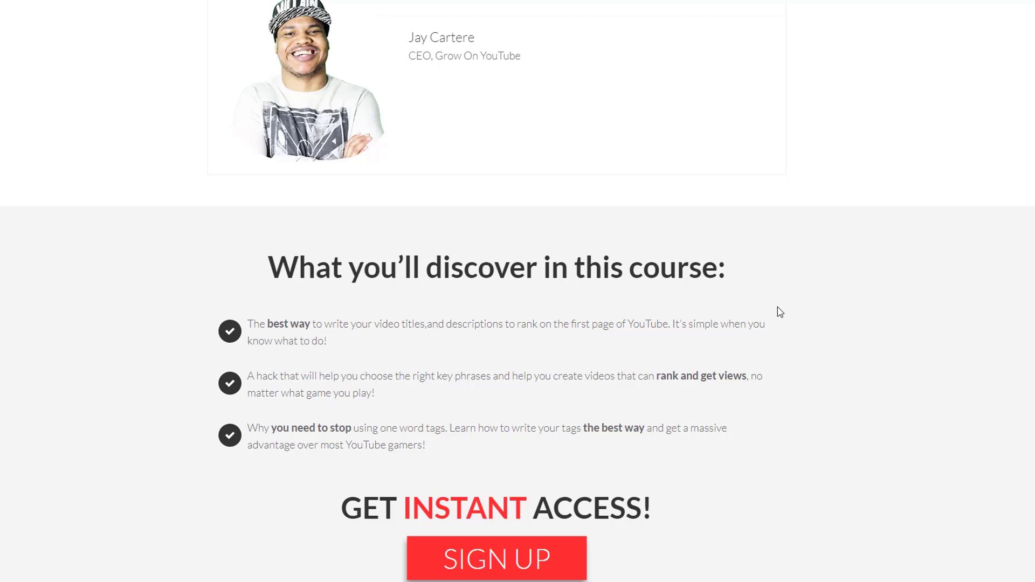
{"action": "scroll", "coordinate": [778, 308], "scroll_direction": "up", "scroll_amount": 2}
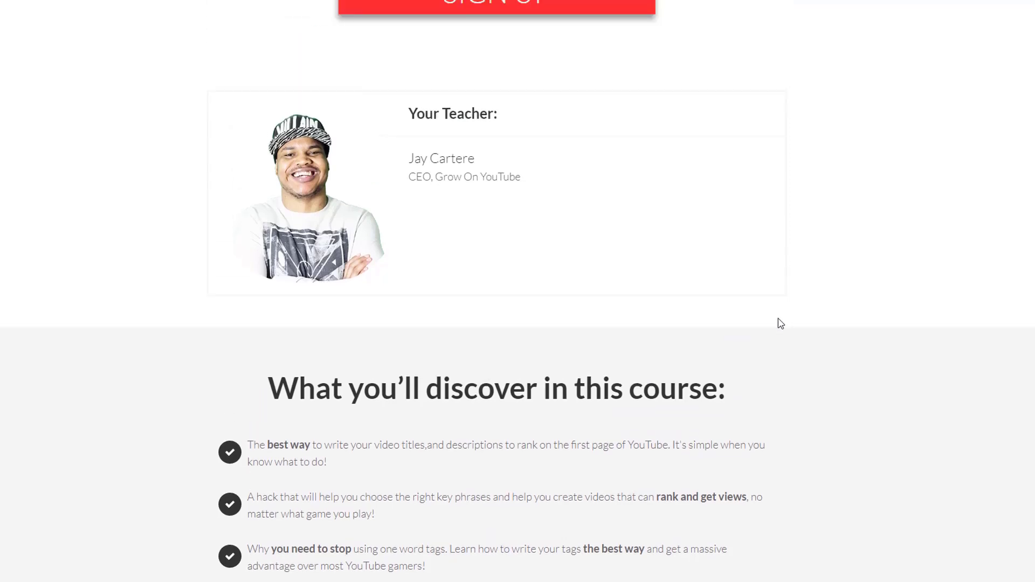